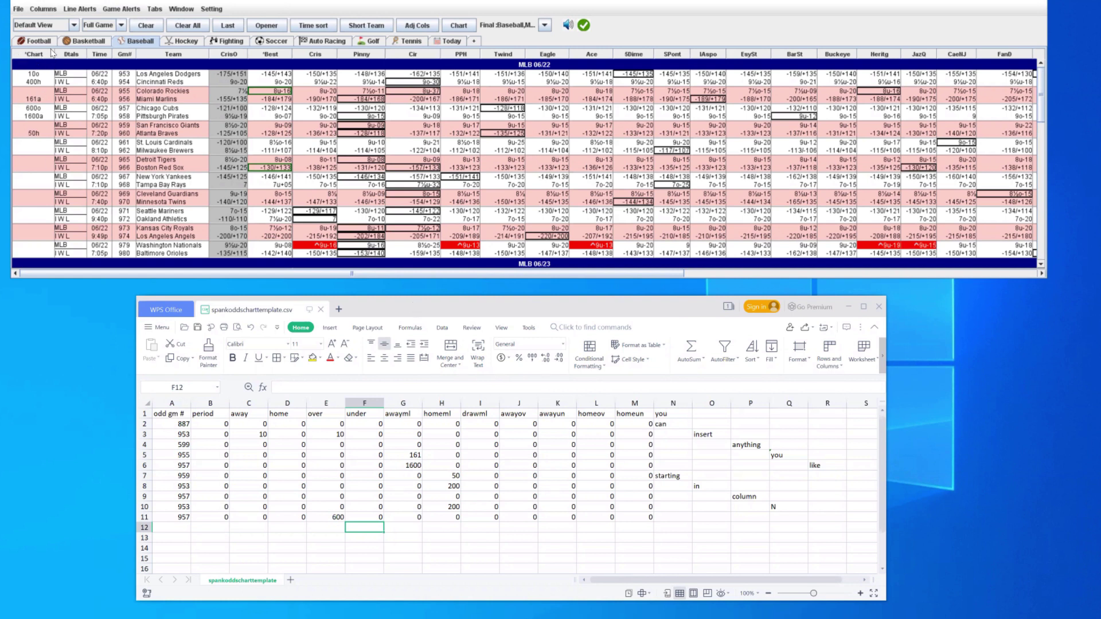
Open the bookie column management, select *Chart among the selected columns, and save the column layout.
left_click(51, 10)
left_click(41, 18)
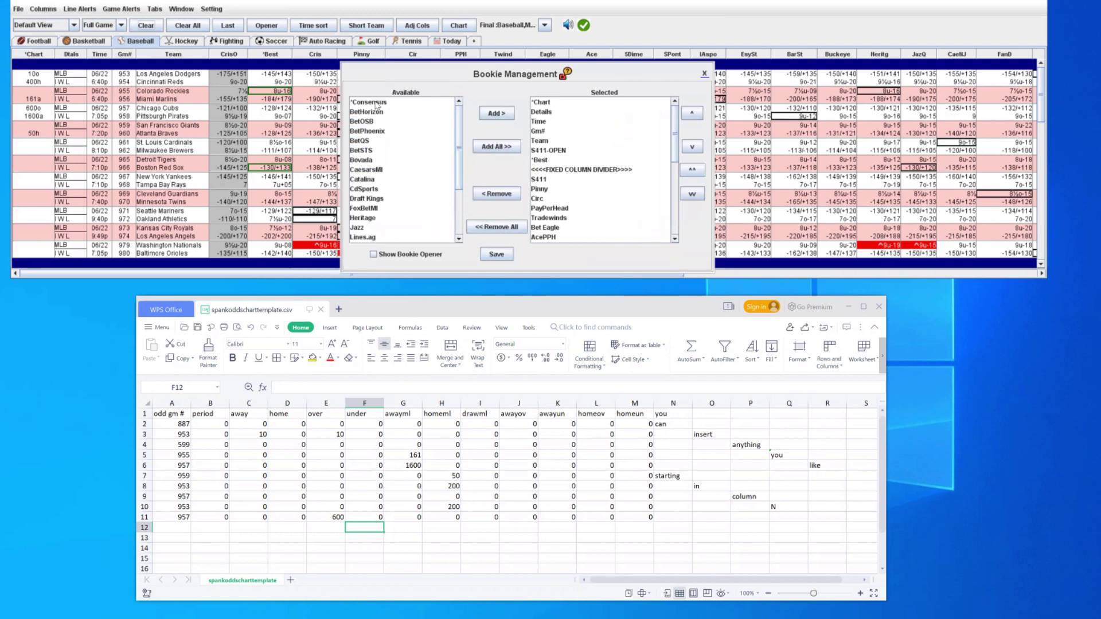
left_click(549, 105)
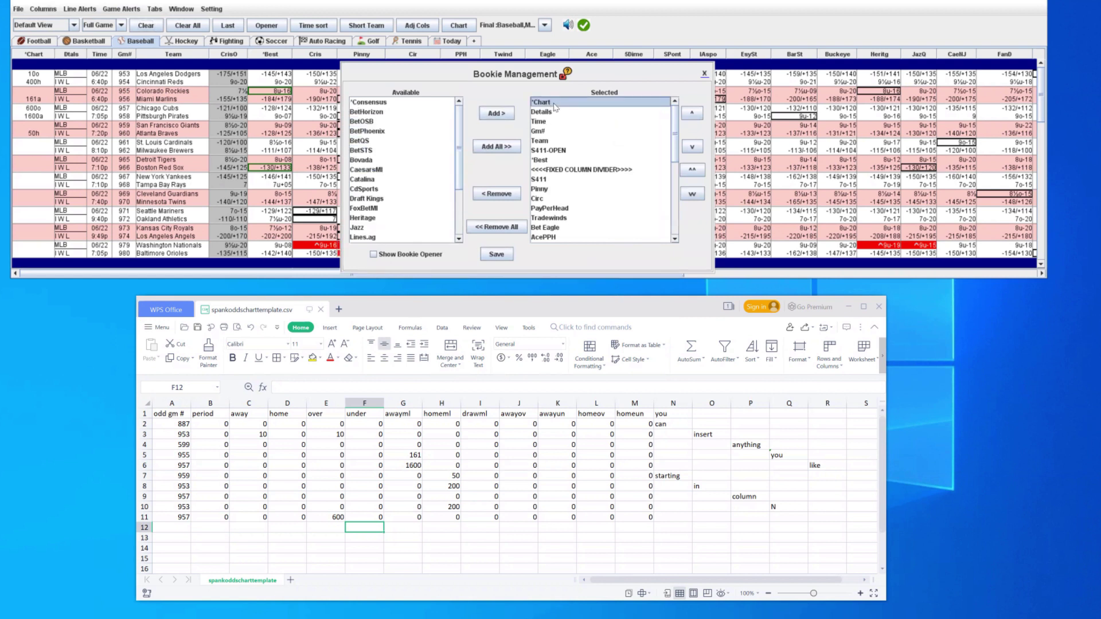
left_click(496, 256)
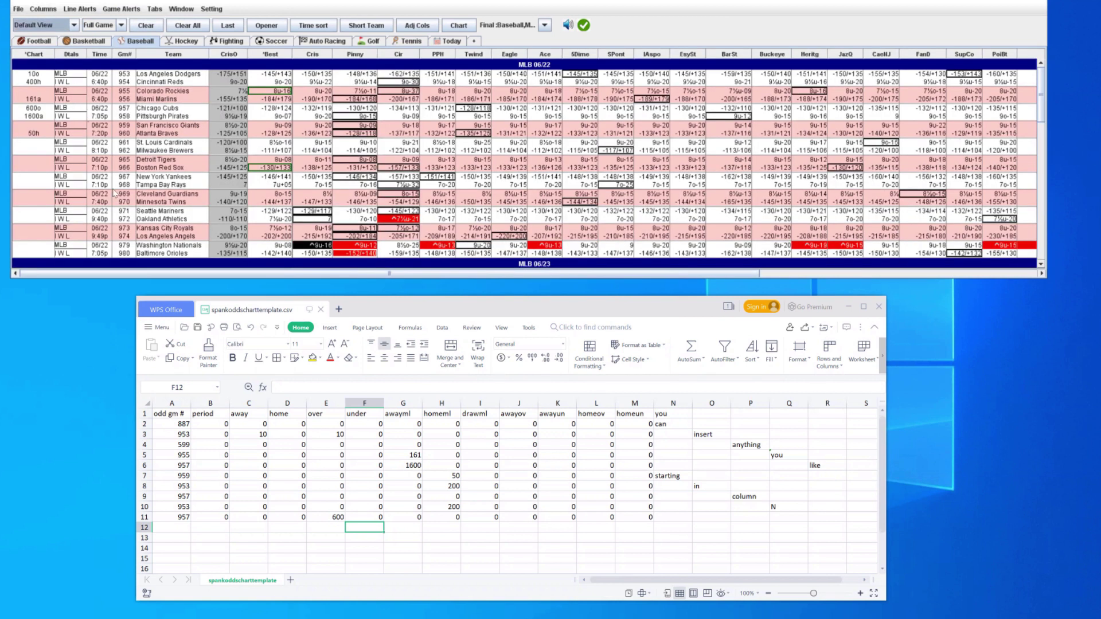
Open the chart setup, then set awayml for game 957 in row 6 to 2000 and save the spreadsheet in CSV format.
left_click(50, 11)
left_click(48, 44)
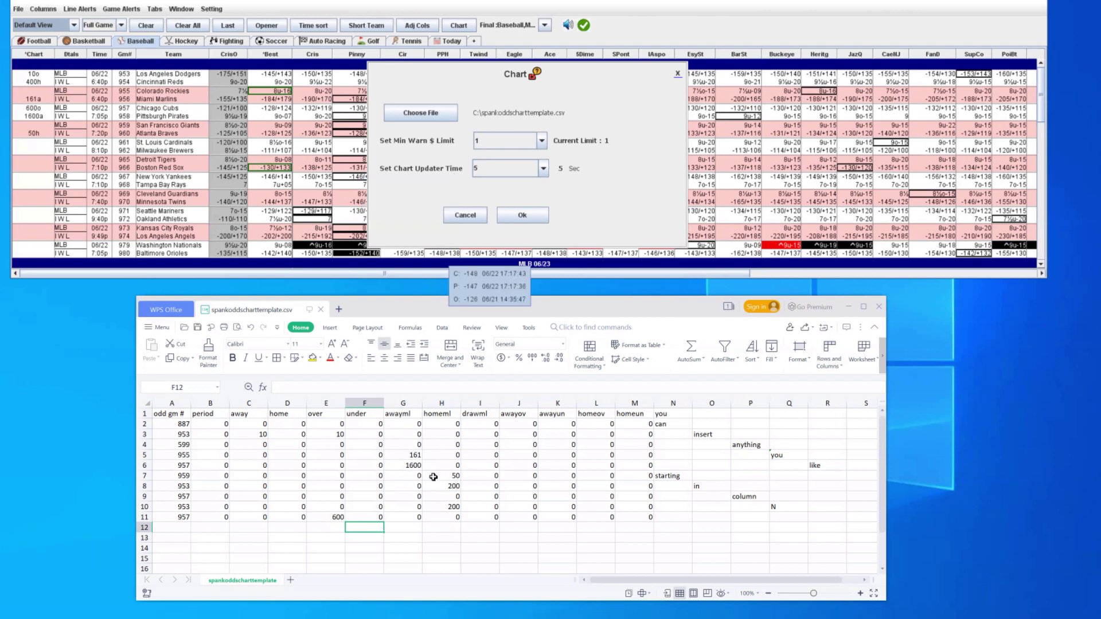
left_click(412, 465)
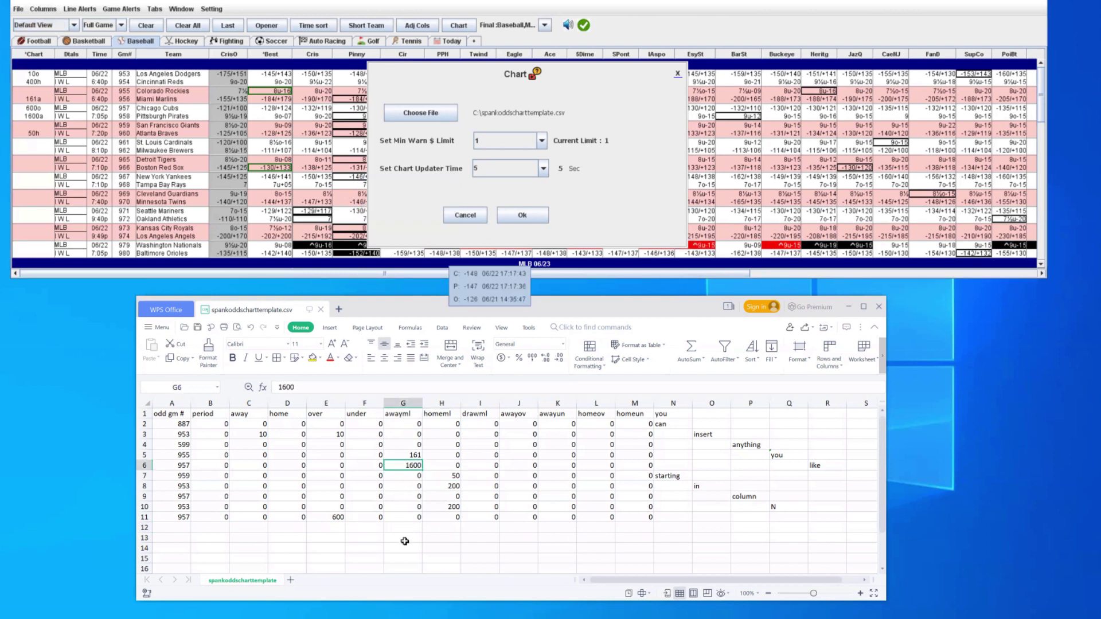
type("2000")
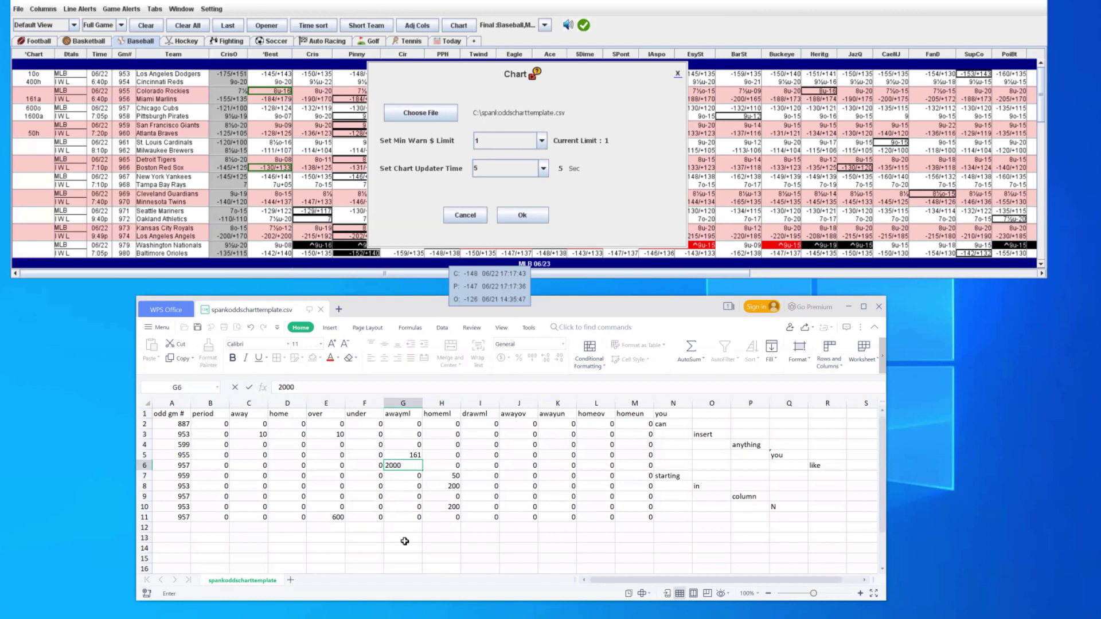
key("Return")
key("ctrl+s")
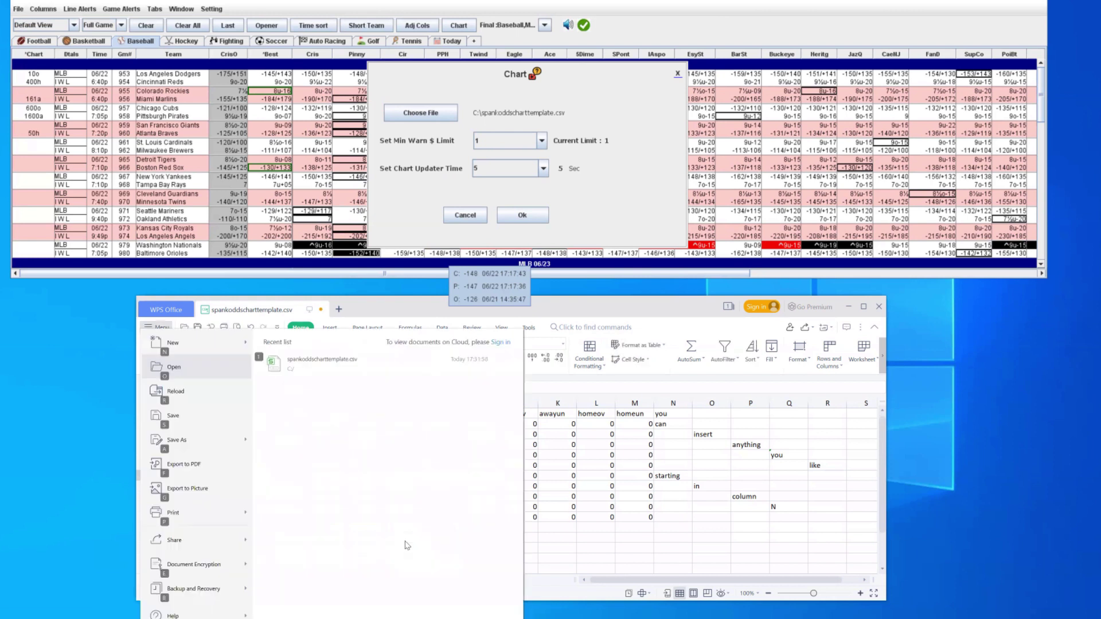
left_click(519, 509)
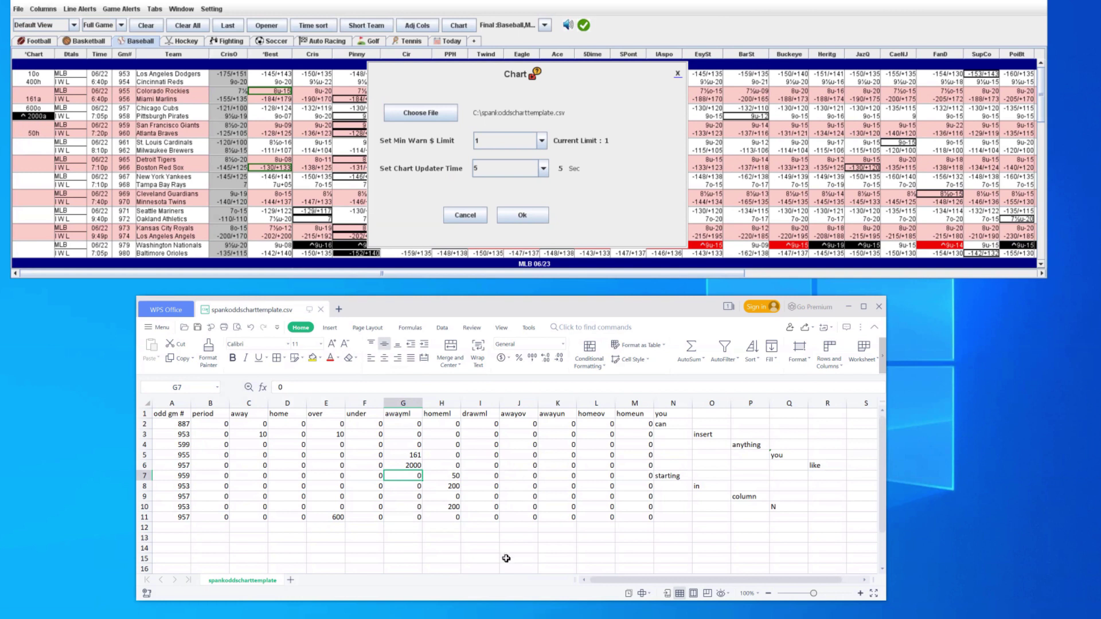
Set homeml for game 957 in row 9 to 800 and save the spreadsheet, keeping the CSV format.
left_click(419, 516)
left_click(183, 497)
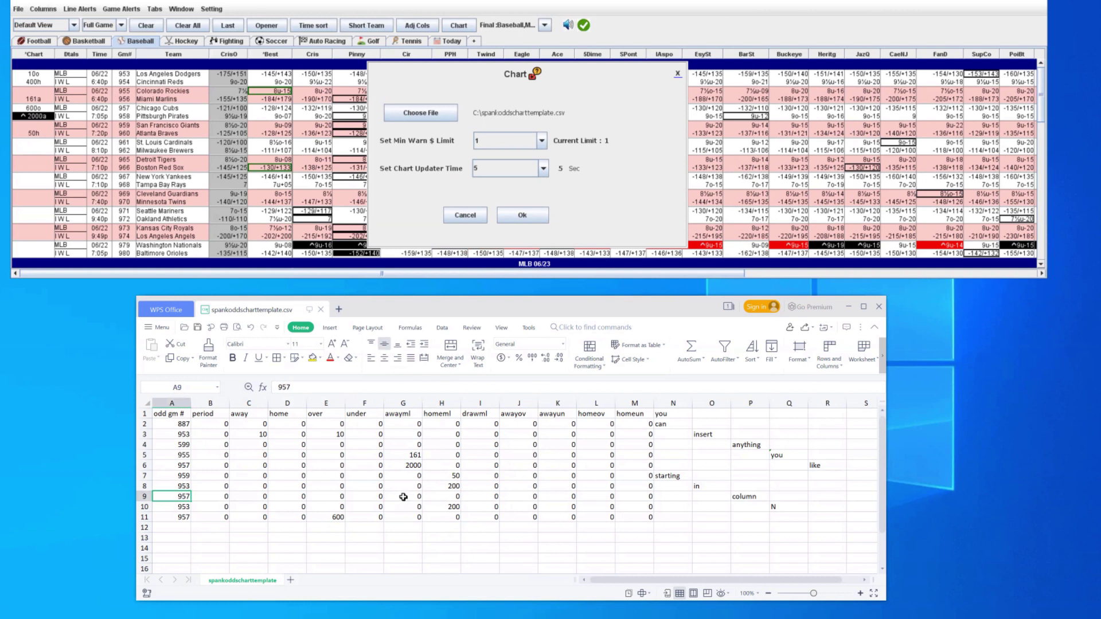
left_click(446, 496)
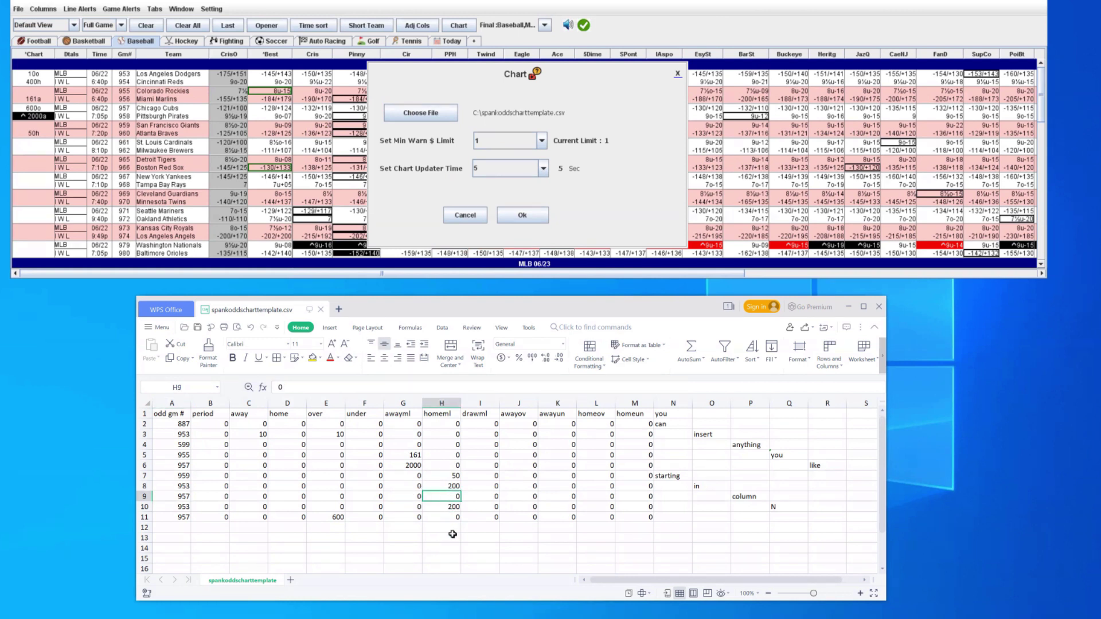
type("800")
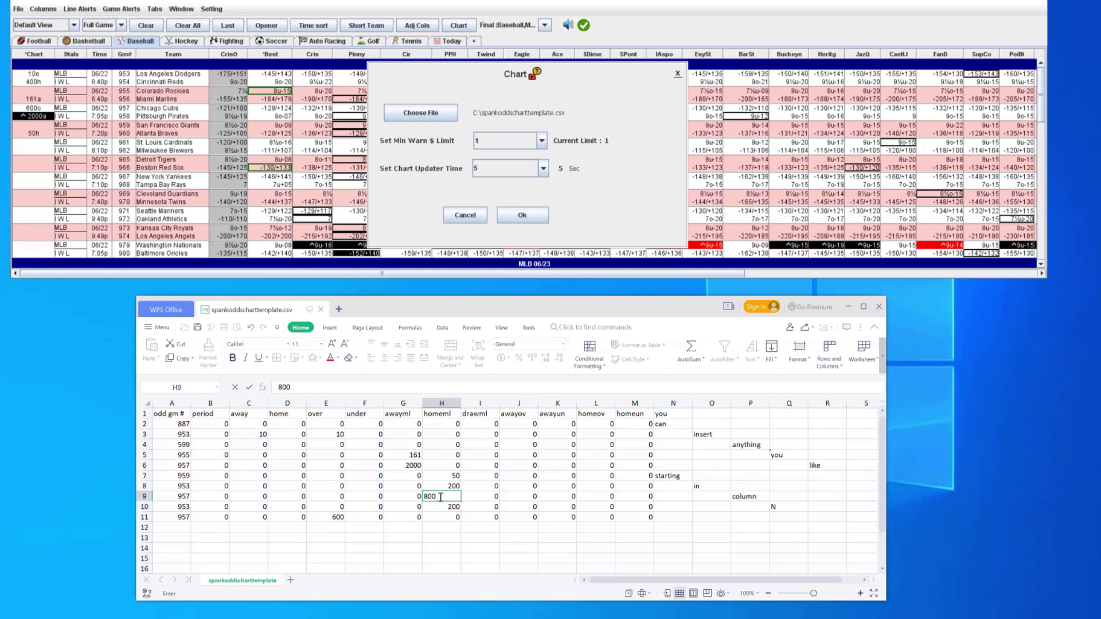
key("Return")
key("ctrl+s")
left_click(525, 504)
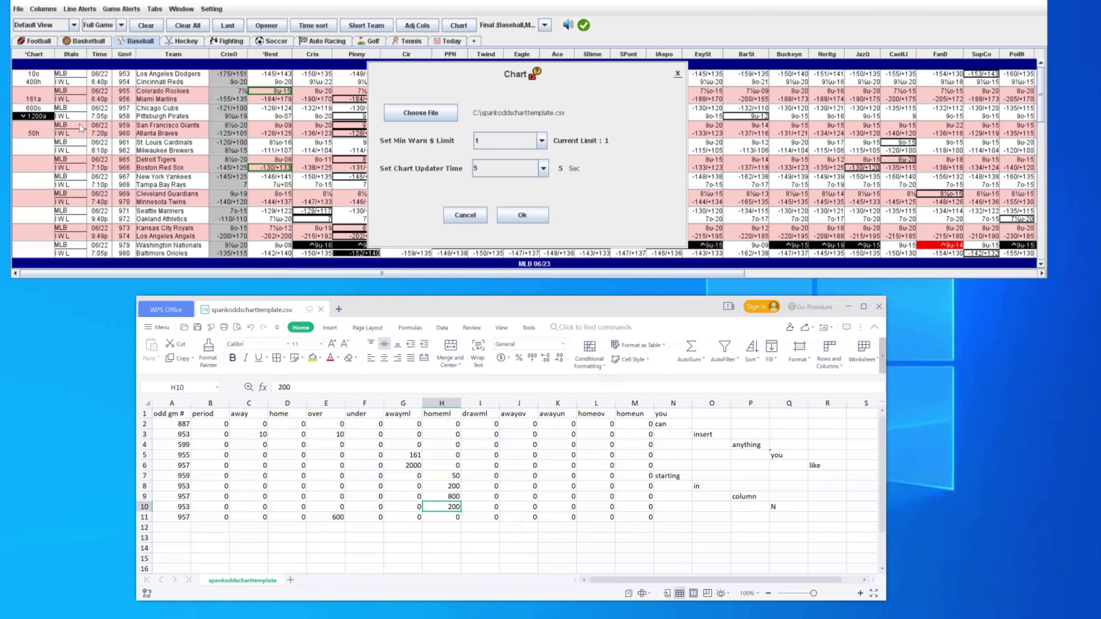
Set the chart's minimum warning dollar limit to 1000 and confirm the chart settings.
left_click(542, 144)
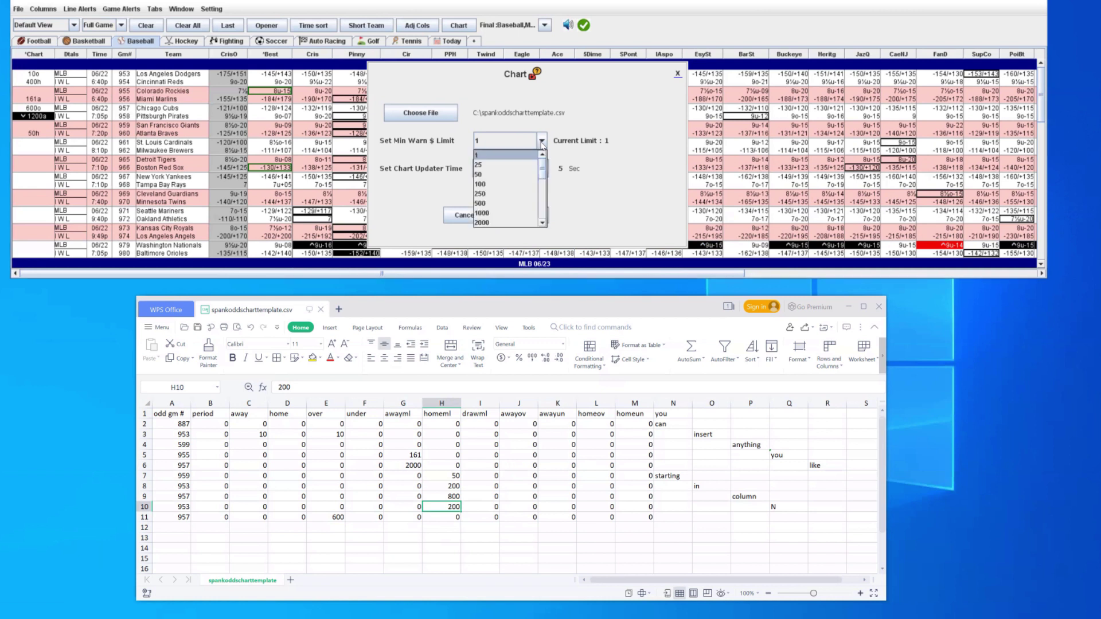
left_click(531, 212)
left_click(531, 213)
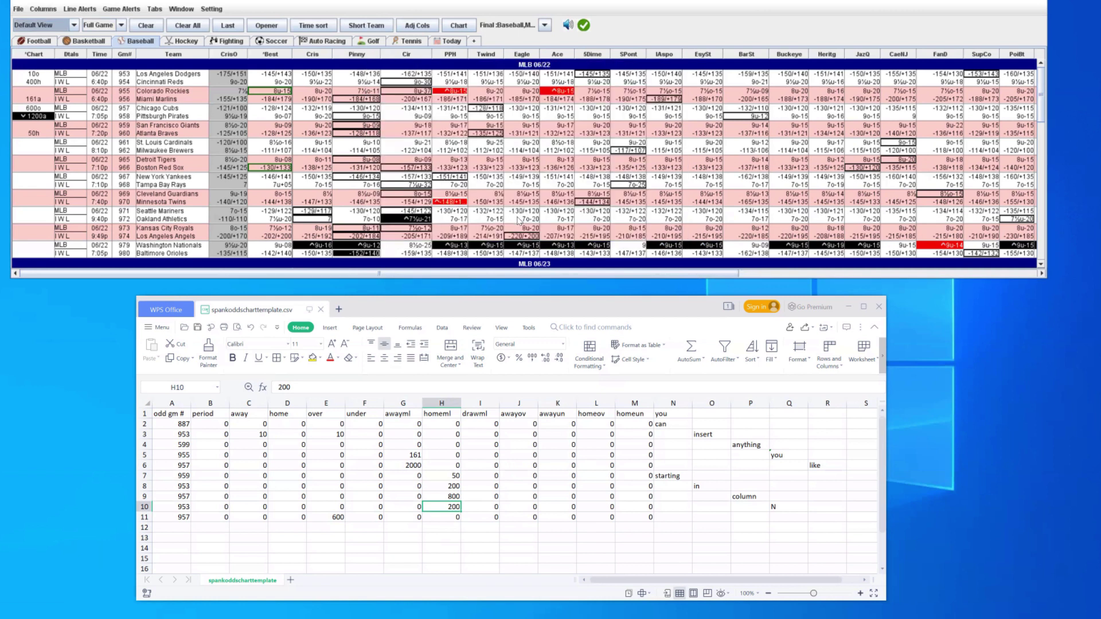
Change homeml for game 957 in row 9 to 1000 and save the spreadsheet, keeping the CSV format.
left_click(427, 489)
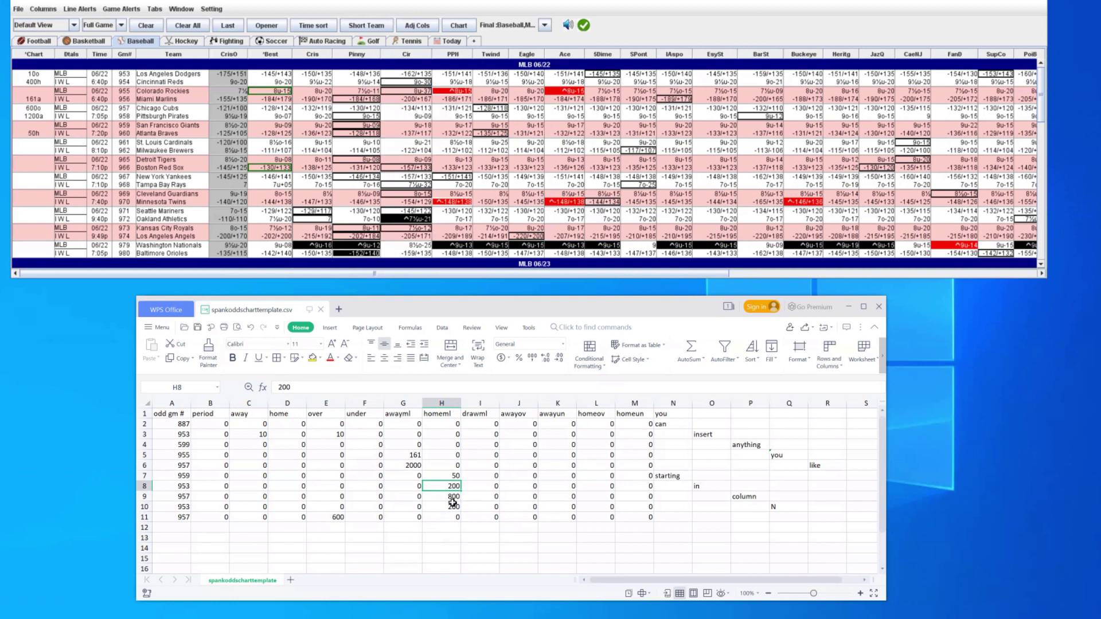
left_click(453, 498)
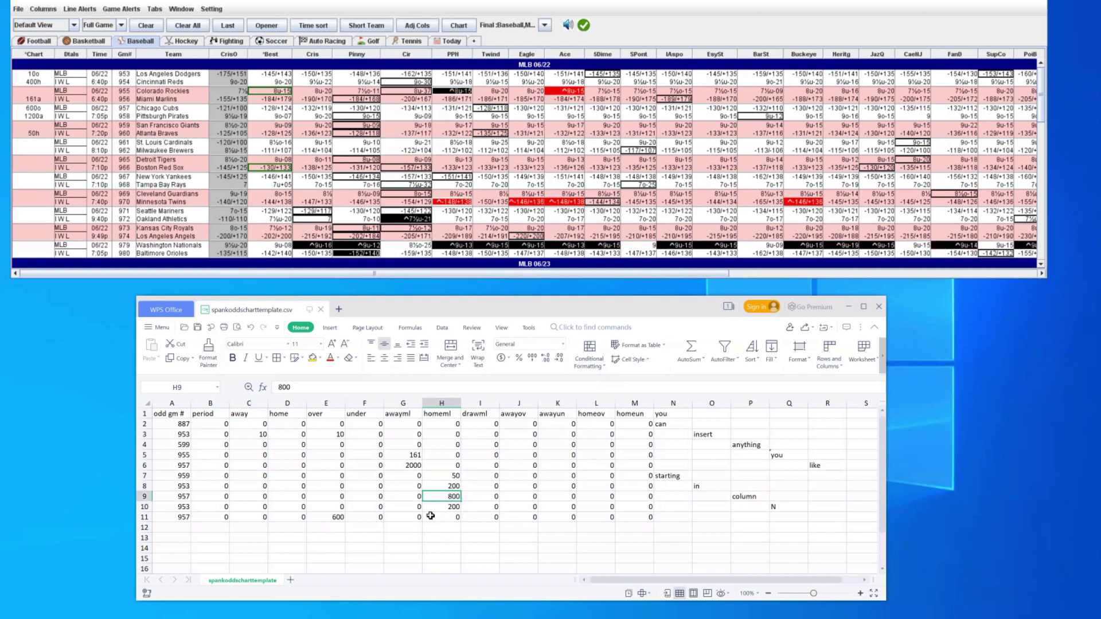
type("1000")
key("Return")
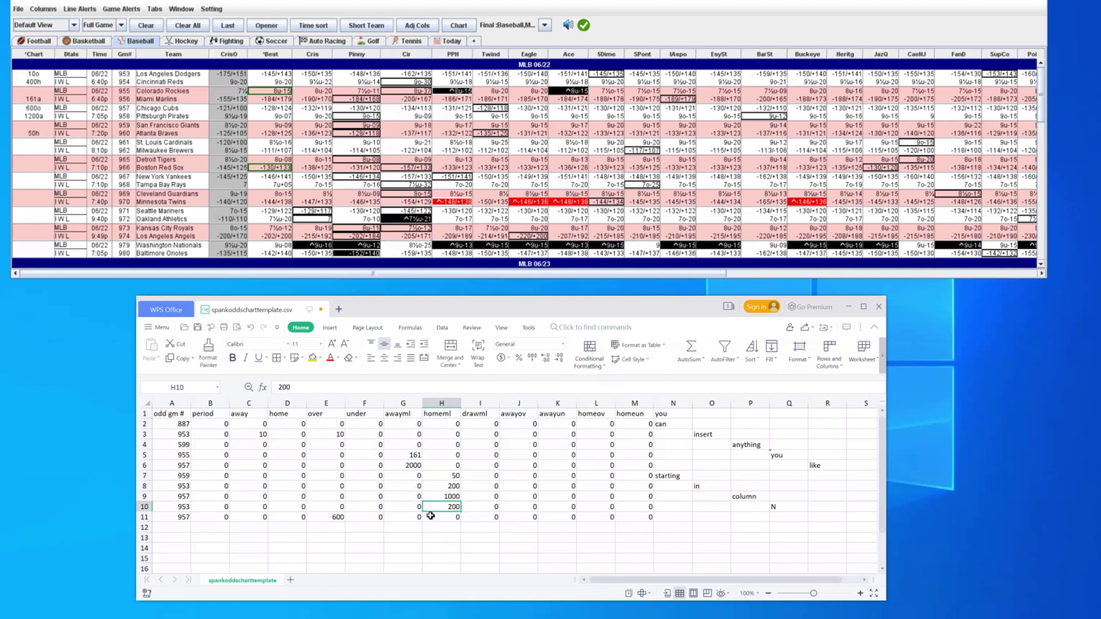
key("ctrl+s")
left_click(533, 507)
Reopen the chart setup and look through the available minimum warning limits up to 500000 without choosing another.
left_click(44, 9)
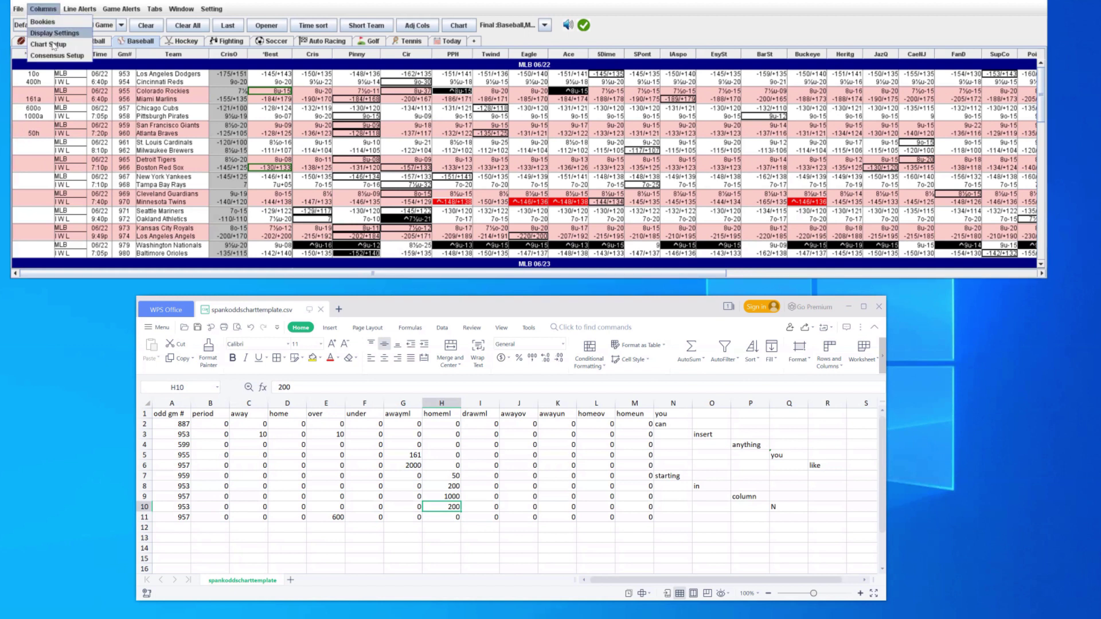
left_click(51, 44)
left_click(543, 142)
left_click_drag(542, 183, 543, 223)
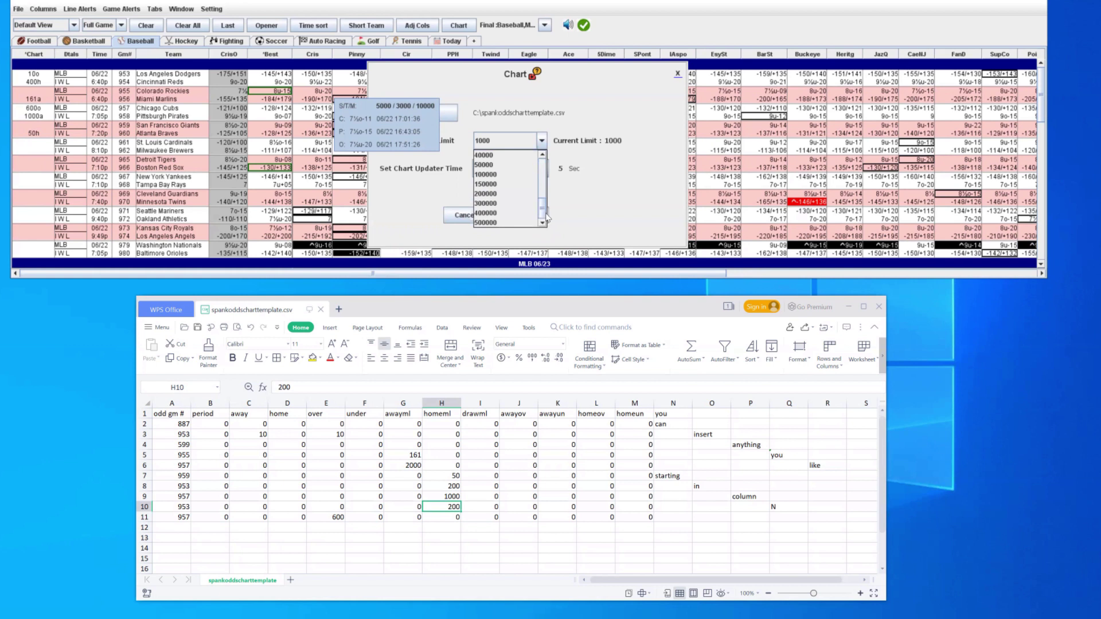
left_click(597, 181)
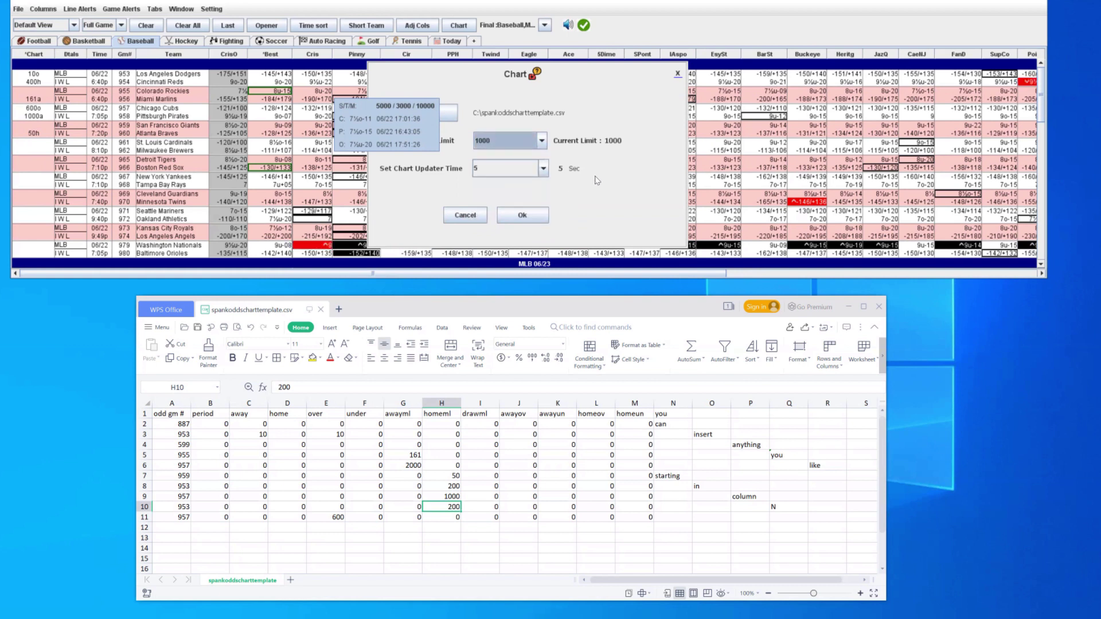
Set the under amount for game 953 in row 3 to 700 and save the spreadsheet, keeping the CSV format.
left_click(351, 495)
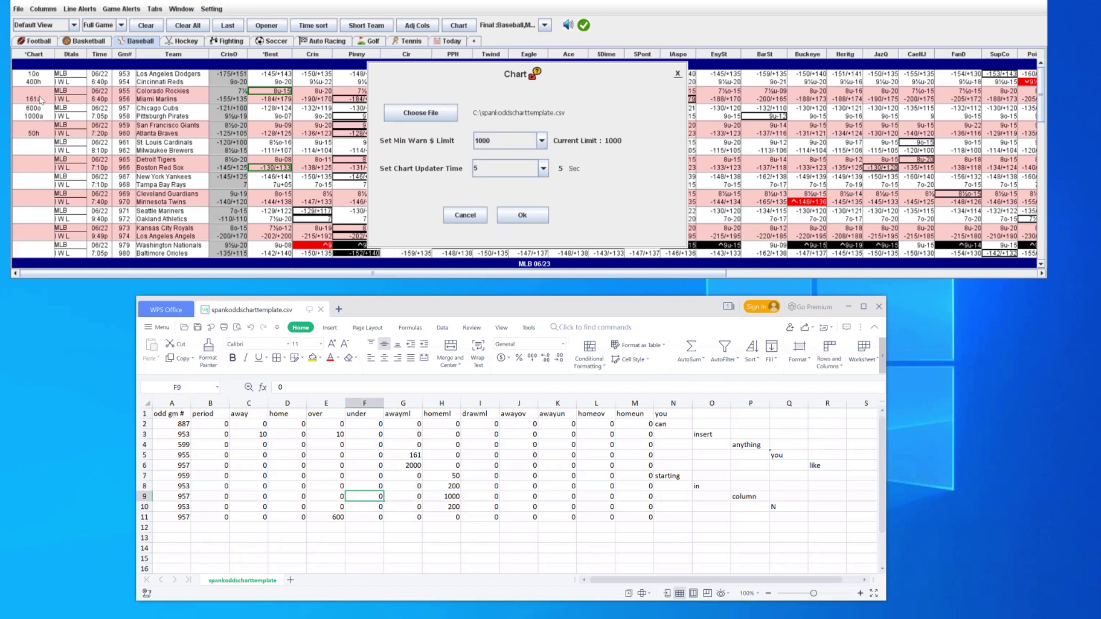
left_click(373, 518)
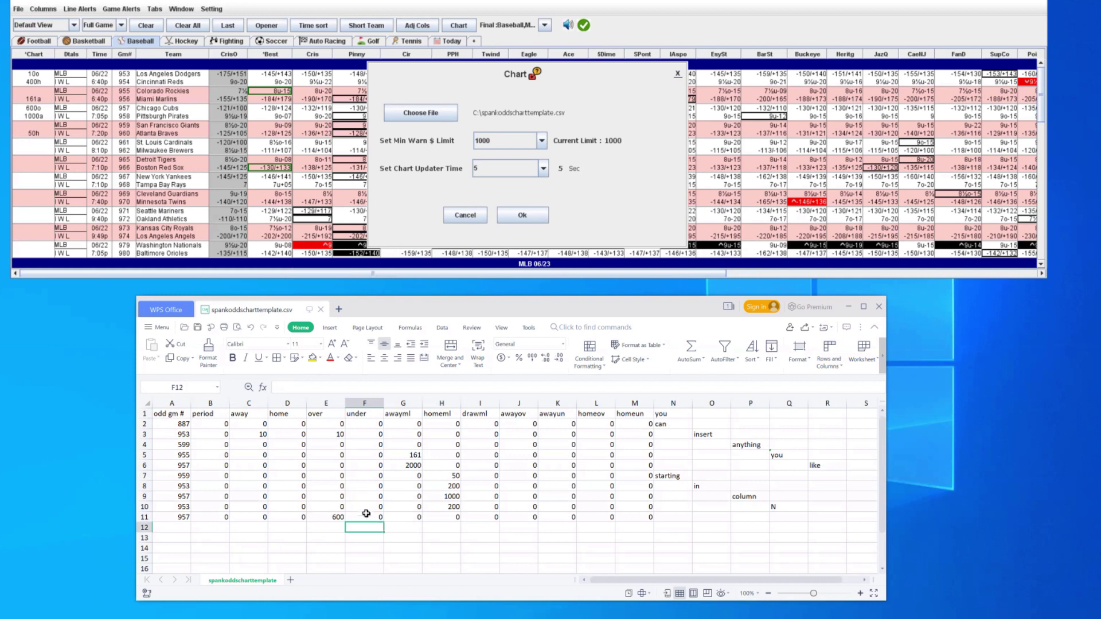
left_click(370, 507)
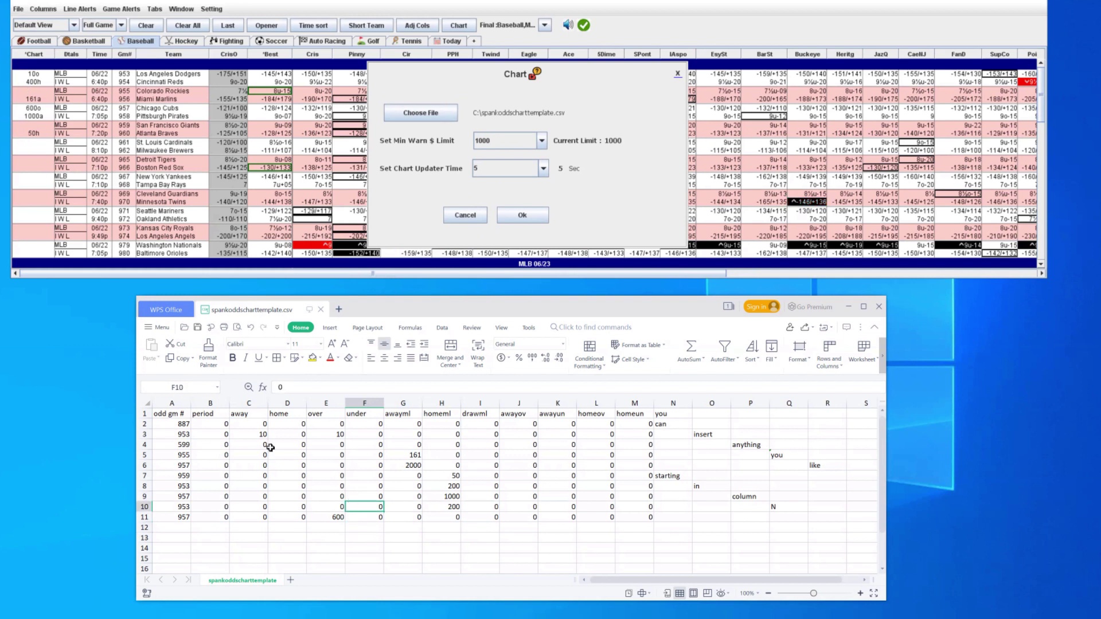
left_click(336, 436)
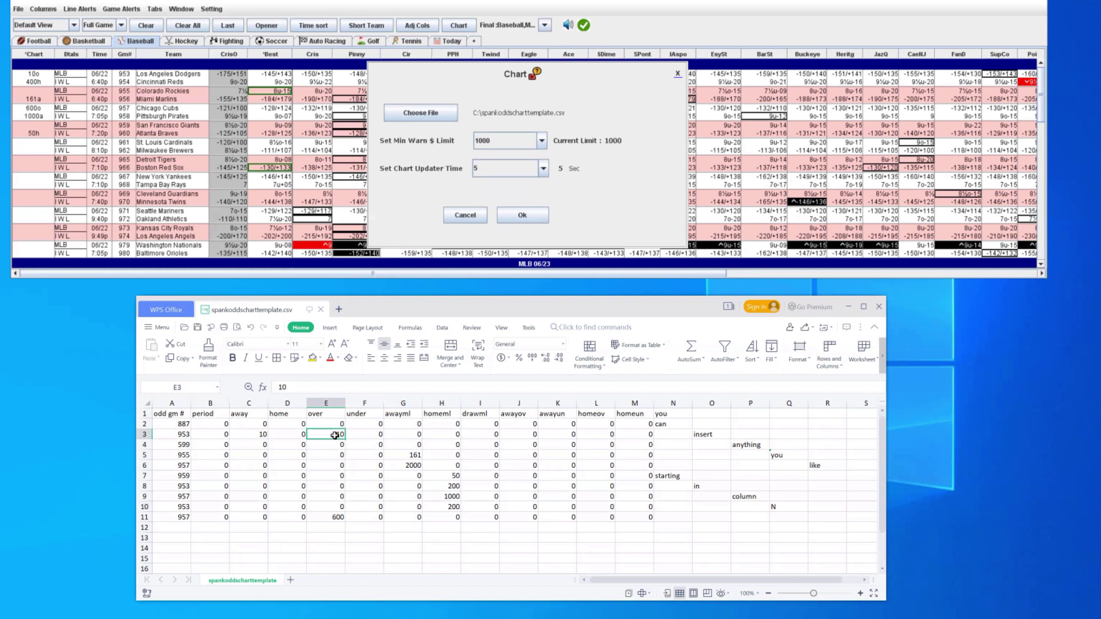
left_click(370, 438)
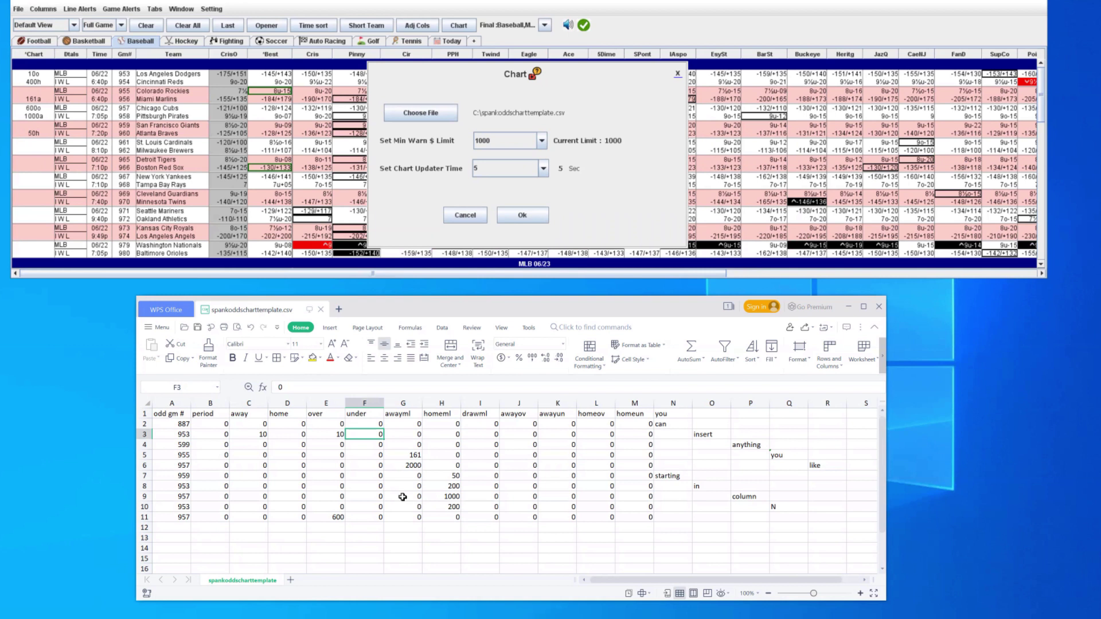
type("700")
key("Return")
key("ctrl+s")
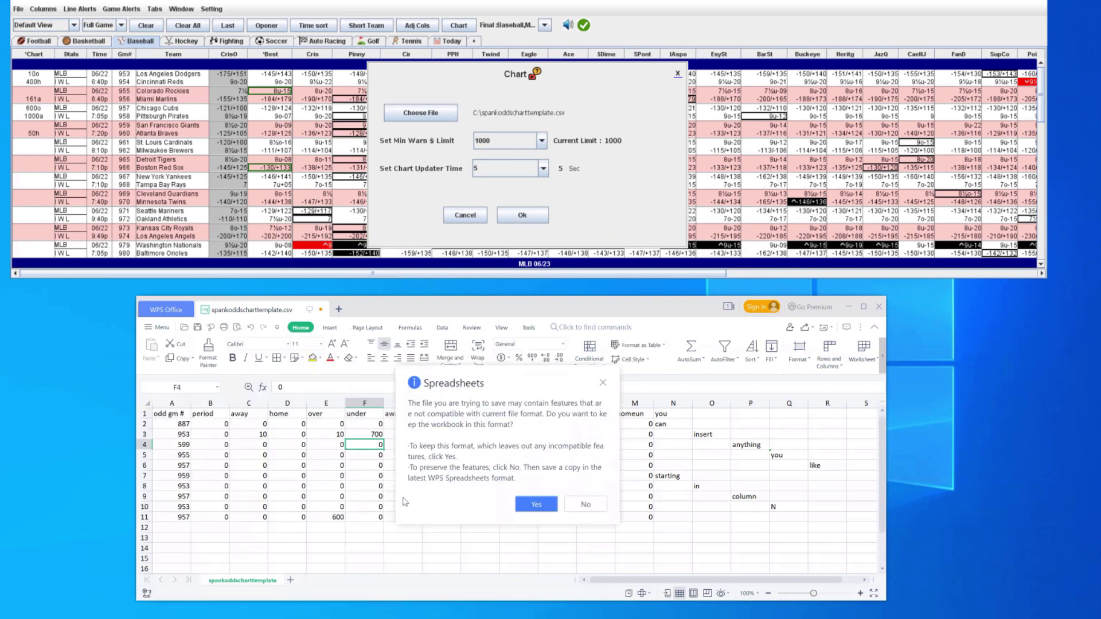
left_click(537, 504)
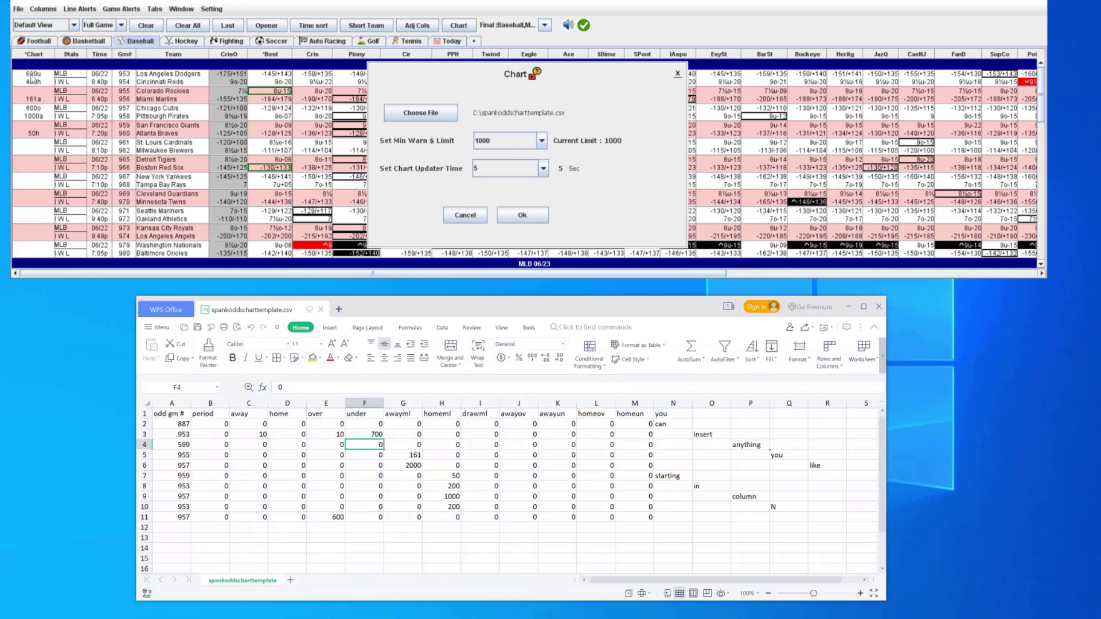
Select the awayml amount for game 957 in row 6 of the spreadsheet.
left_click(399, 469)
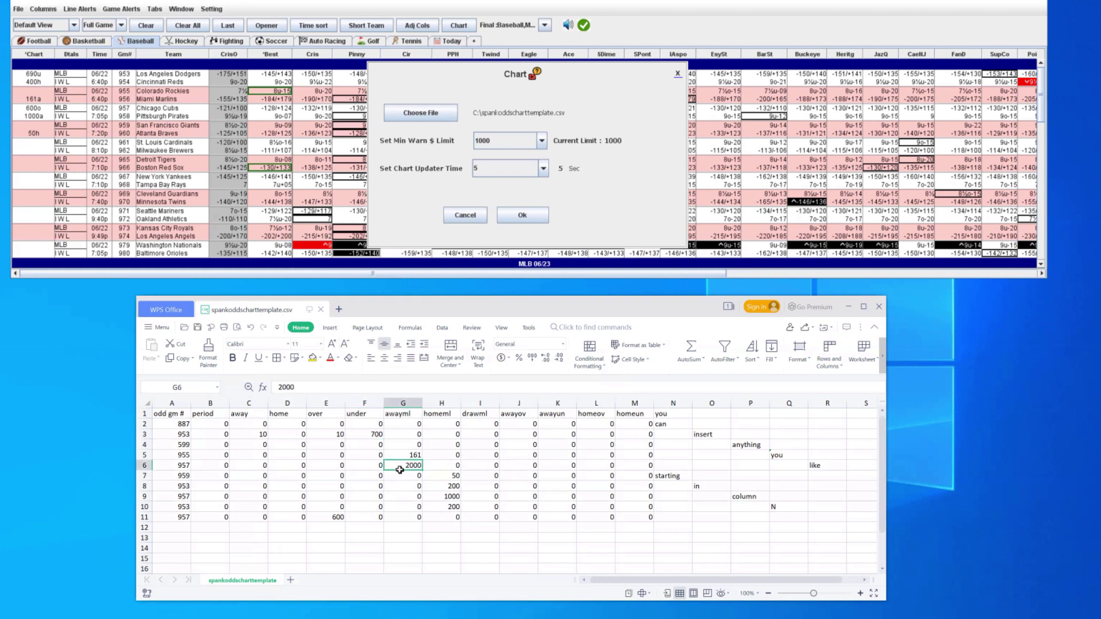